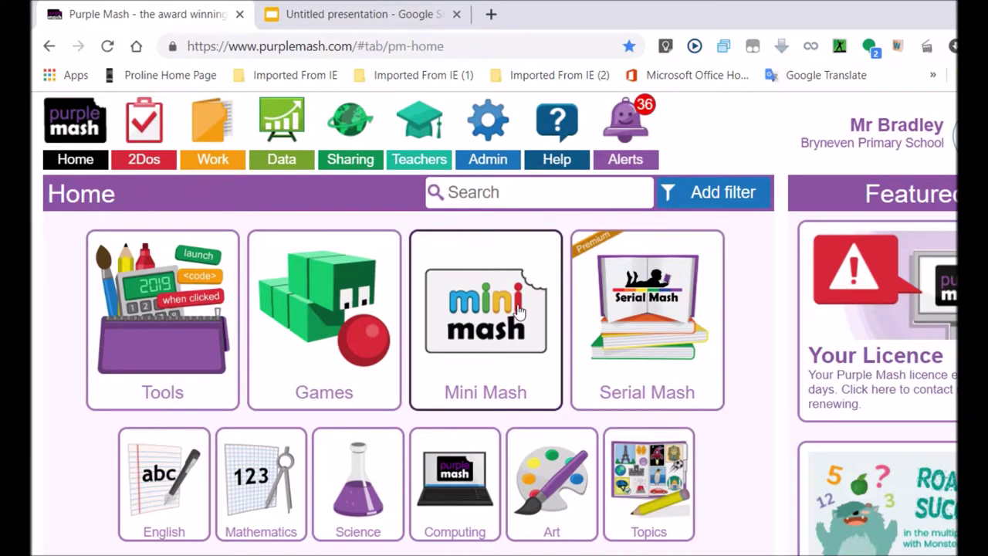
Open the 2Do It Yourself activities from the Quiz and Game Creation section of Tools.
click(146, 307)
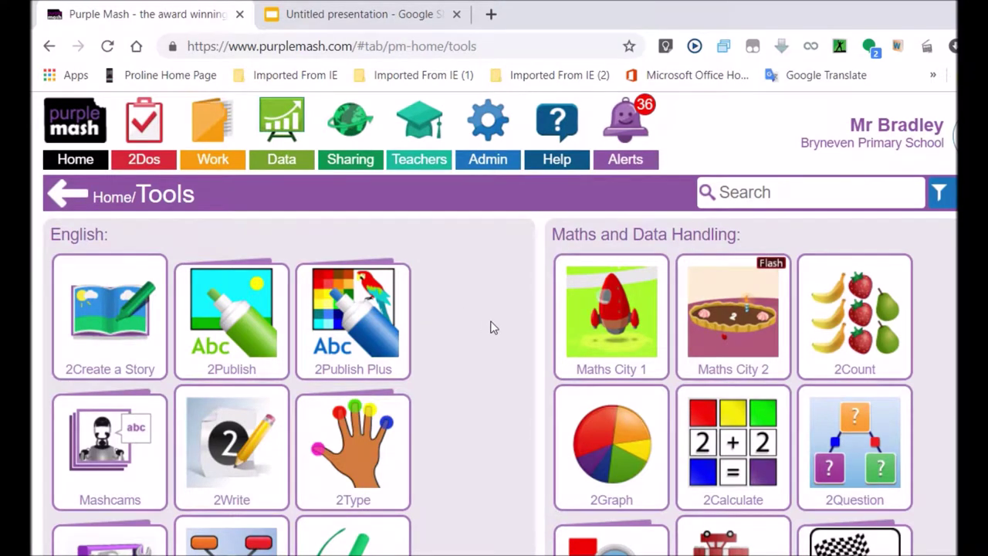
scroll(490, 328, down, 6)
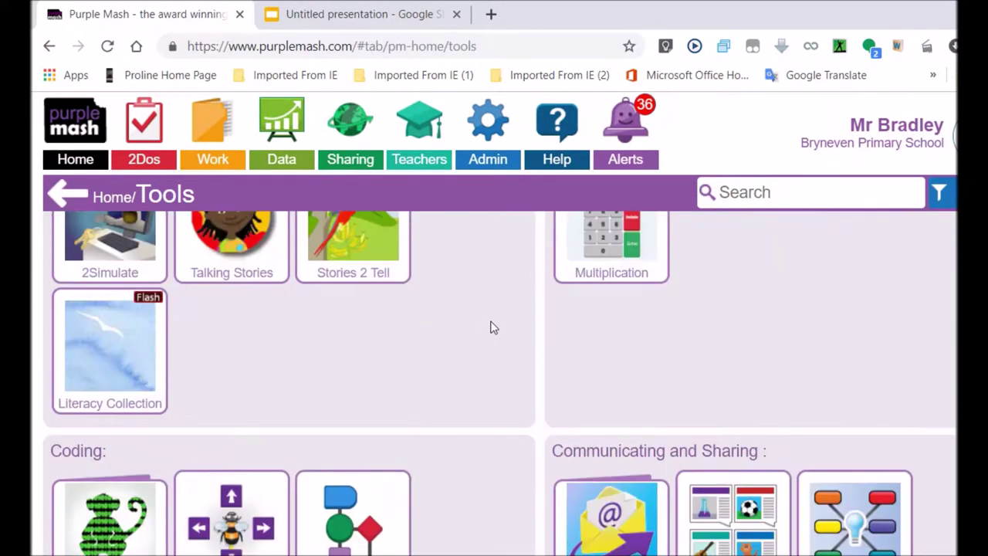
scroll(480, 328, down, 5)
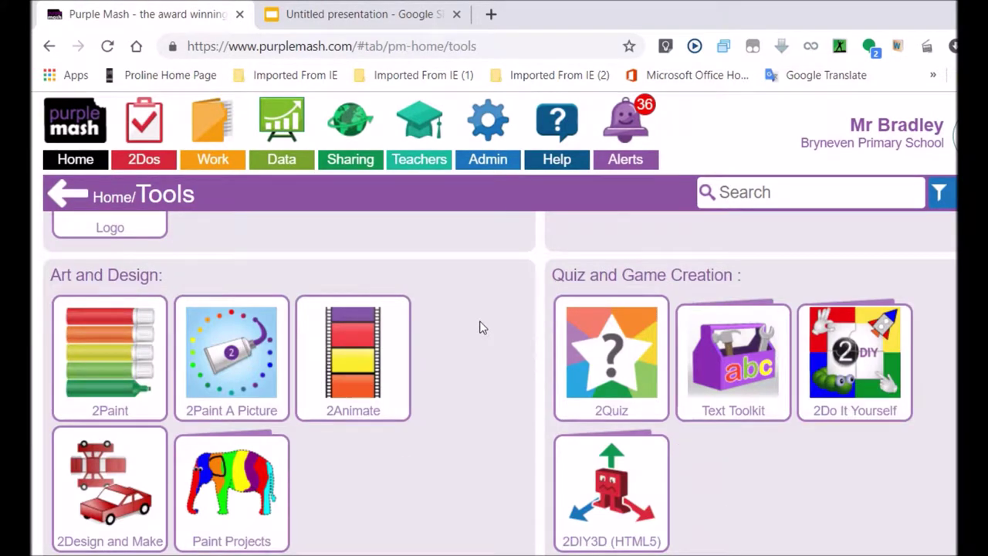
mouse_move(841, 357)
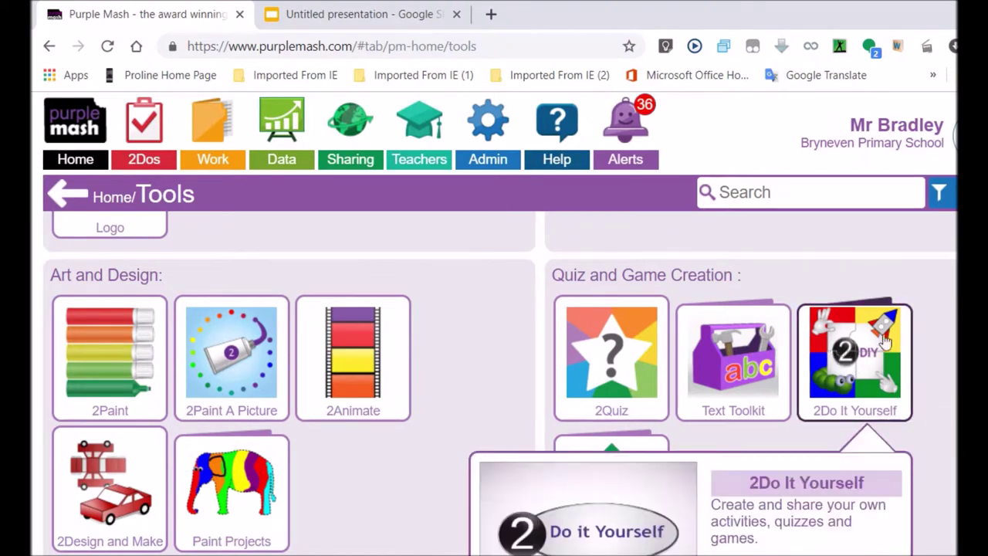
click(847, 354)
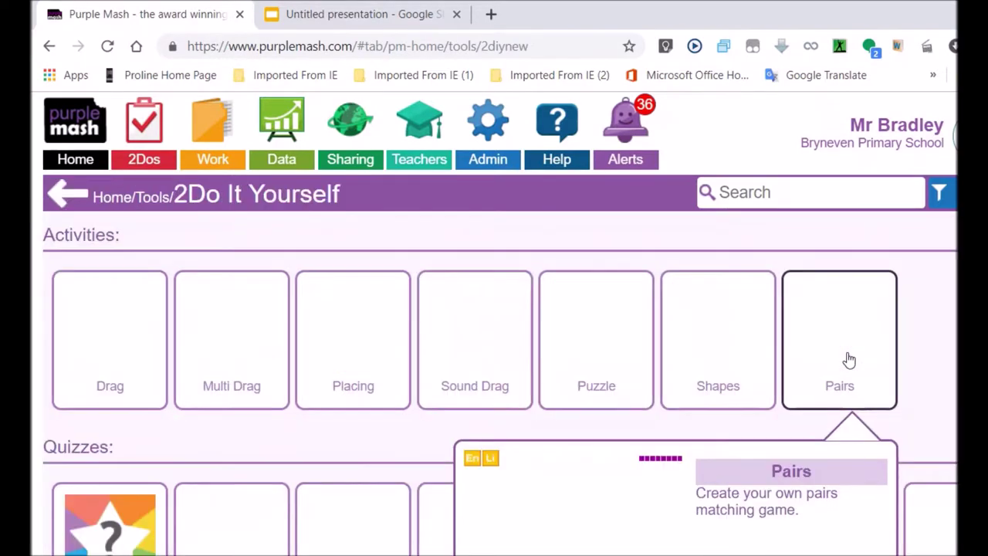
Start a new Puzzle activity using the rectangular six-piece jigsaw layout.
mouse_move(609, 354)
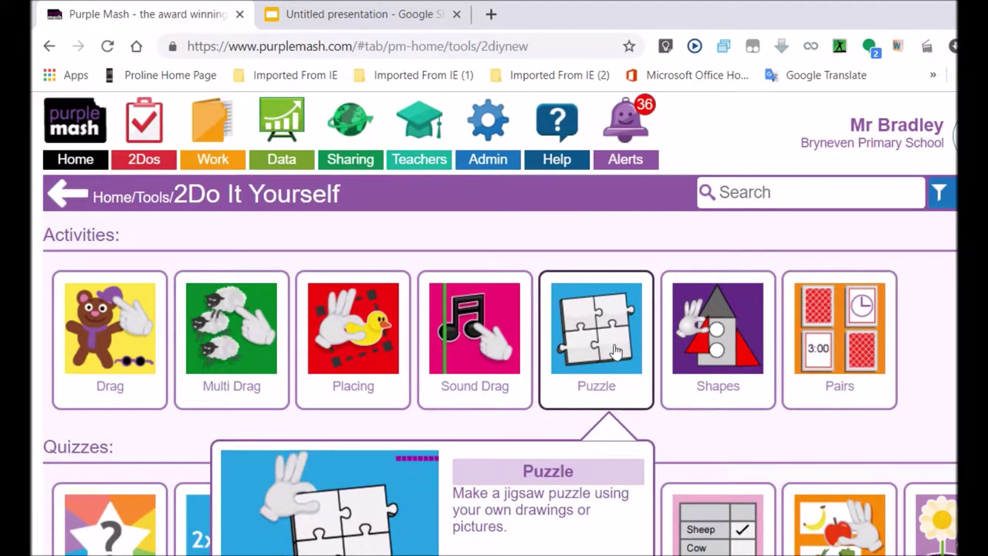
mouse_move(849, 351)
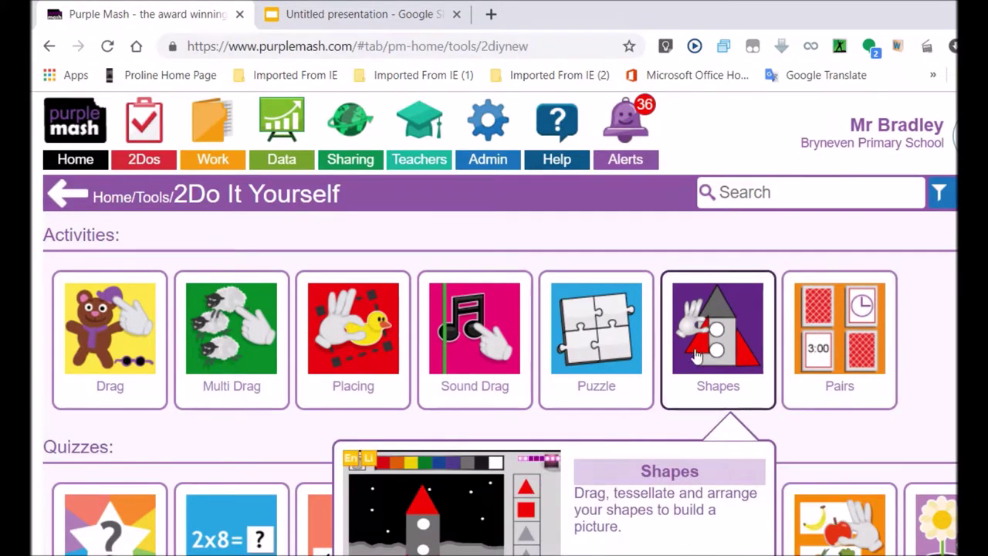
mouse_move(240, 330)
mouse_move(538, 328)
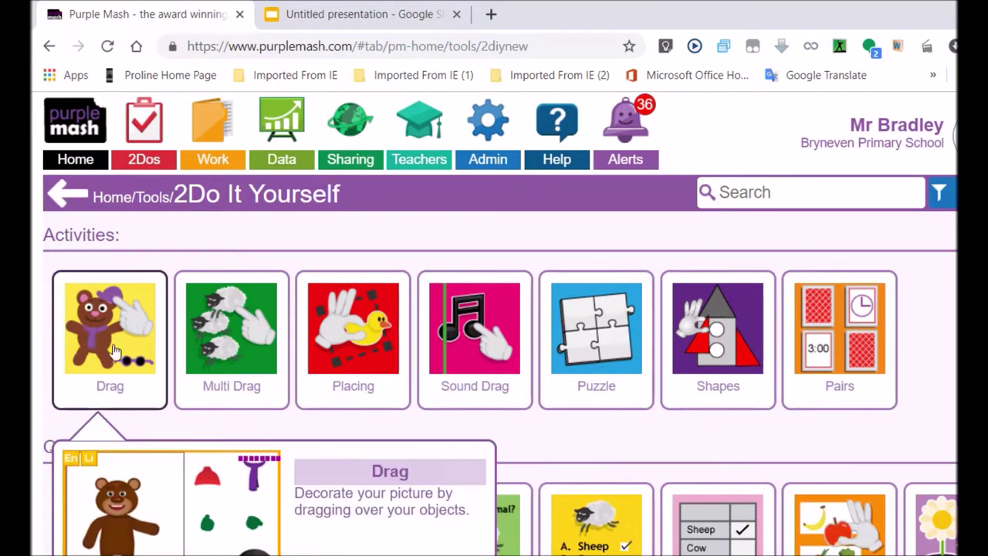
mouse_move(176, 367)
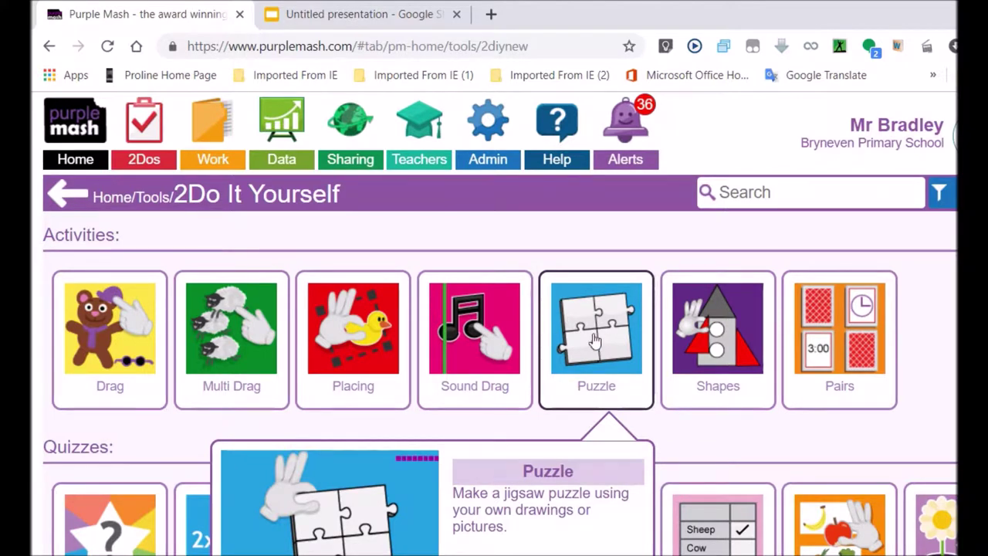
click(587, 341)
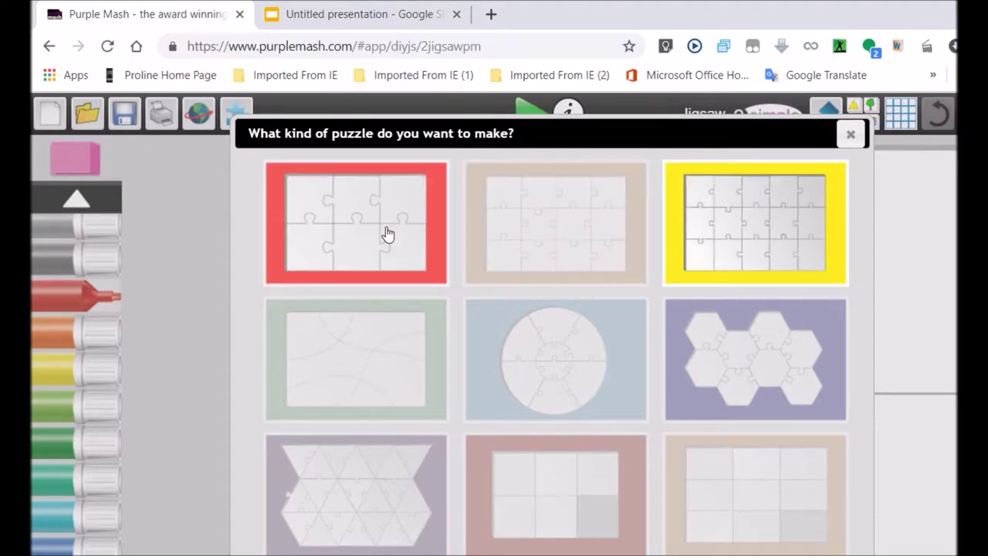
click(357, 223)
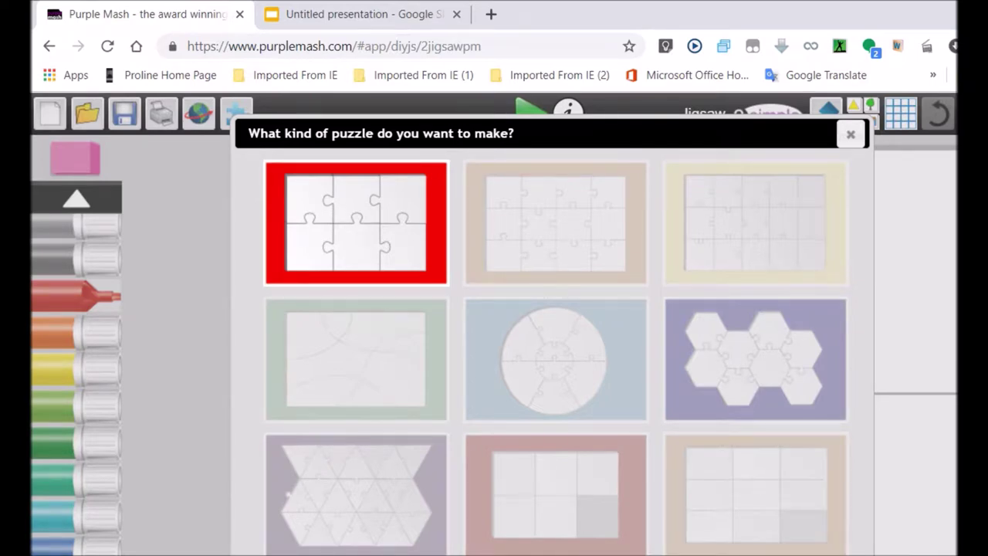
click(356, 223)
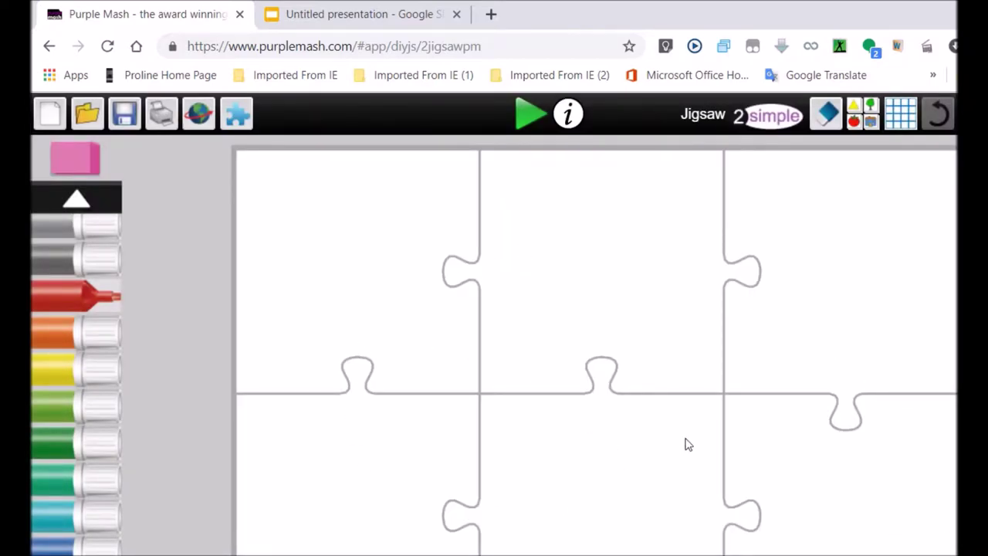
Hide the piece outlines and insert the photo of the girl with the toy stethoscope from the Jigsaw backgrounds - photos clipart.
click(64, 333)
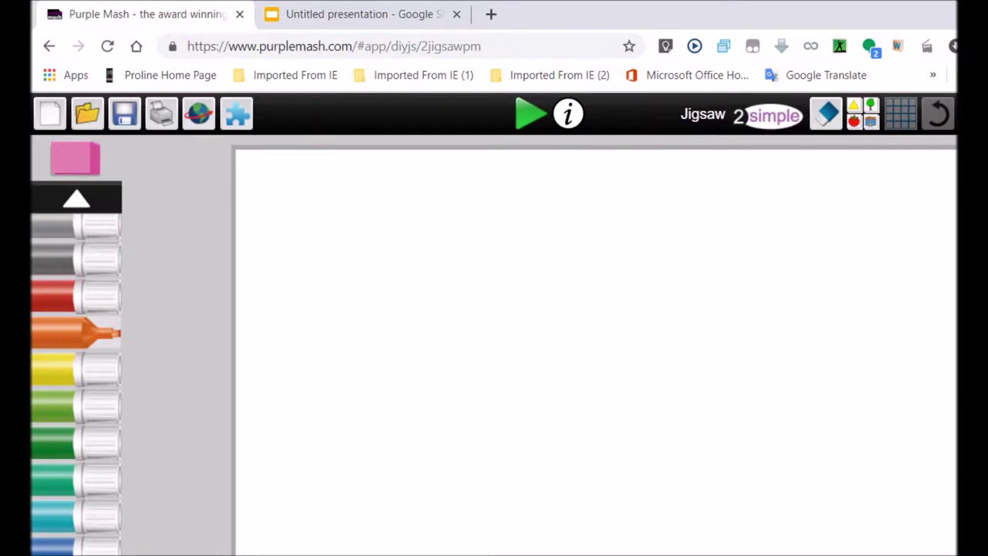
click(861, 121)
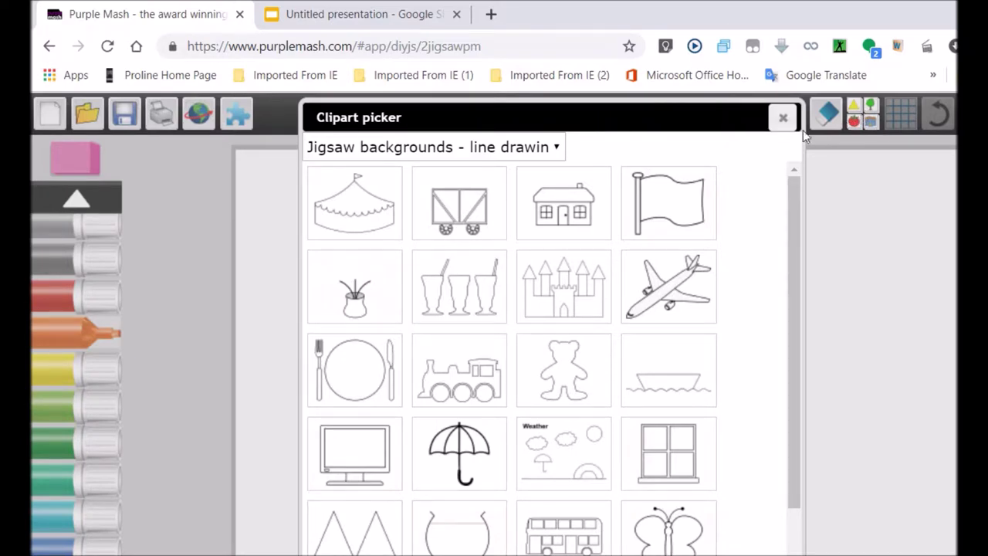
click(555, 148)
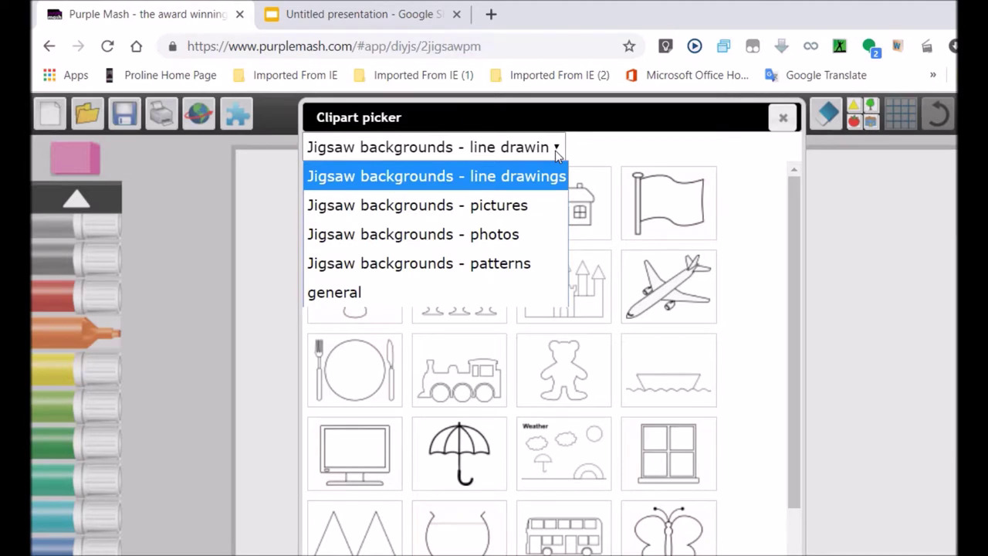
click(505, 234)
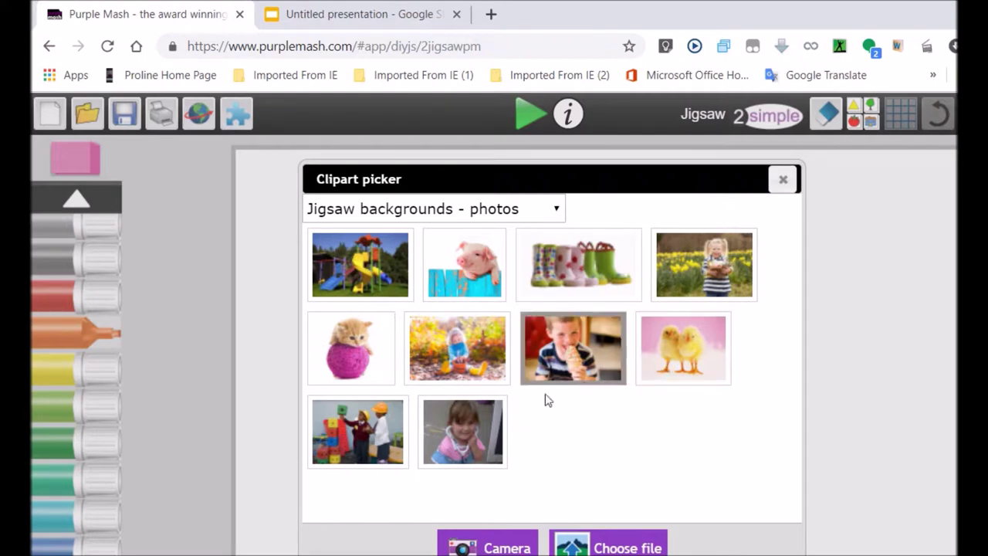
click(471, 435)
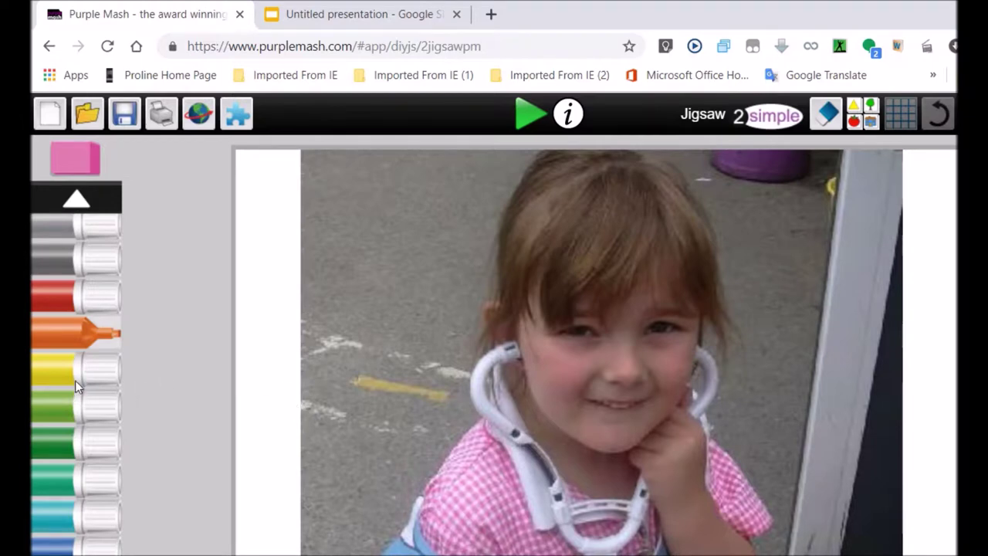
Paint a yellow blob and scattered yellow dots along the left side of the photo.
click(59, 369)
mouse_move(333, 309)
mouse_down()
mouse_move(346, 313)
mouse_move(339, 326)
mouse_up()
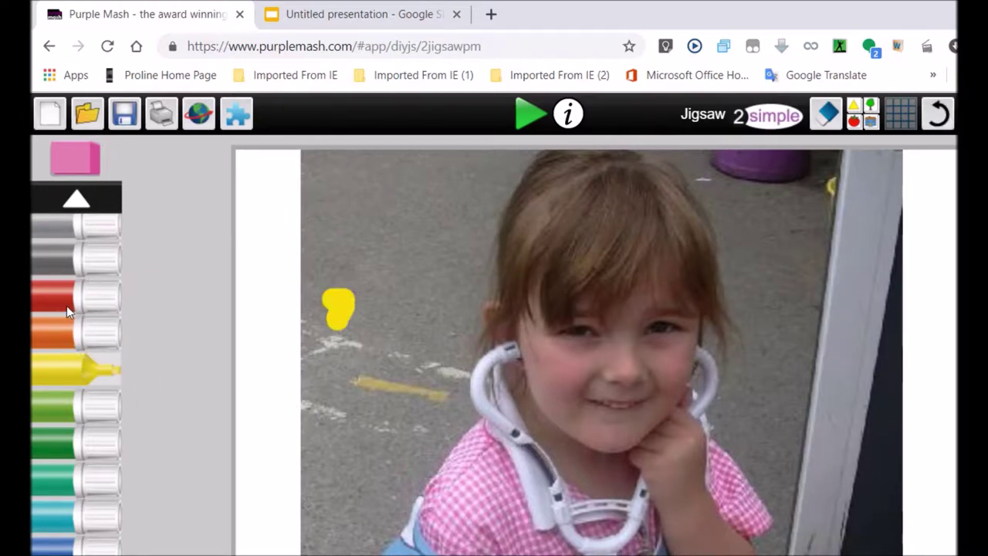
click(333, 191)
click(406, 210)
click(404, 266)
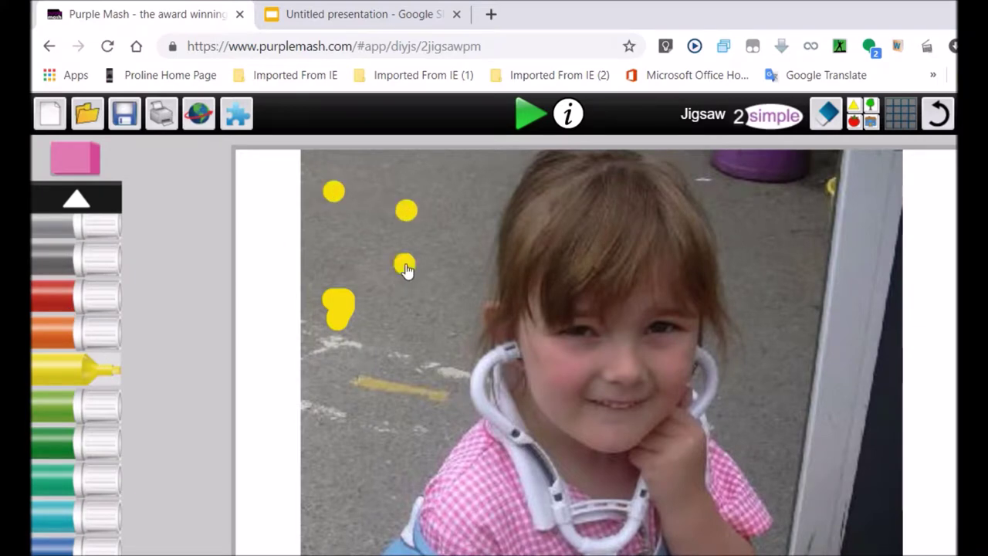
click(351, 295)
click(376, 365)
click(292, 440)
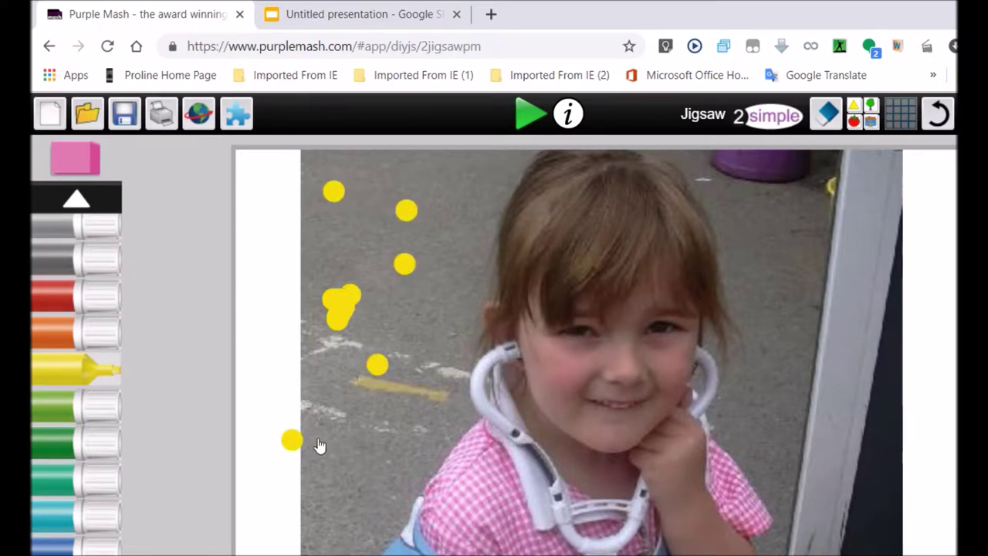
Paint two flowers with green stems and yellow heads to the right of the girl's head.
click(34, 448)
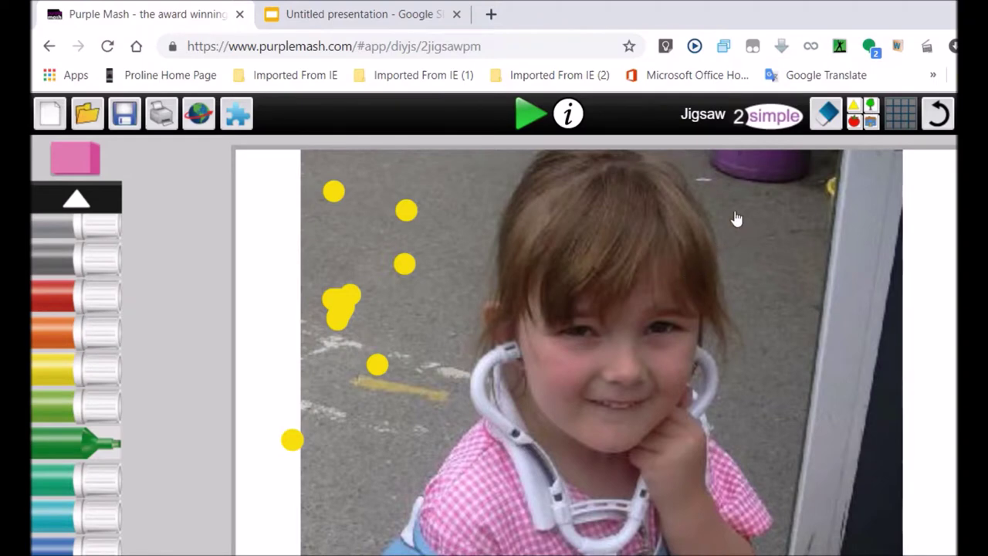
drag(735, 210, 752, 302)
click(791, 180)
drag(797, 194, 795, 249)
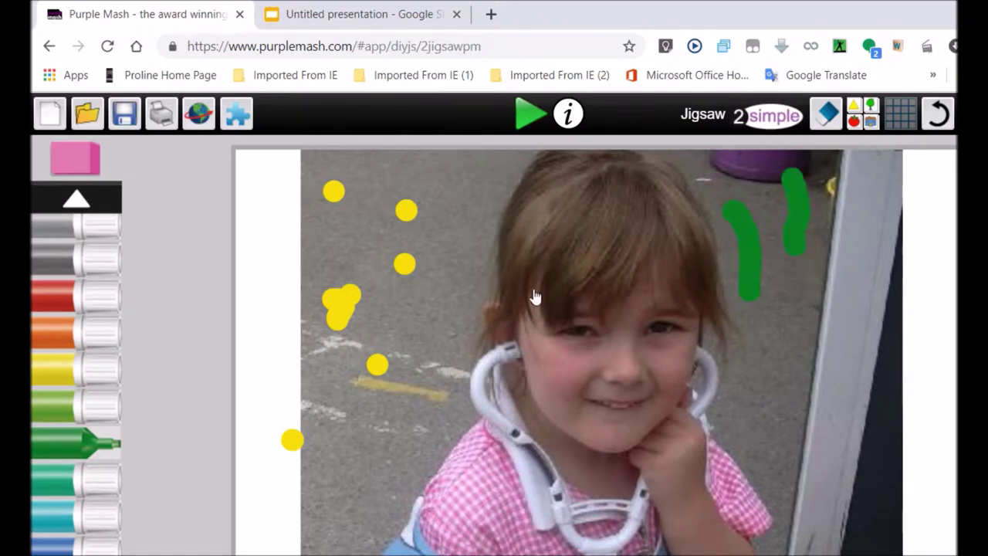
click(43, 356)
mouse_move(734, 183)
mouse_down()
mouse_move(740, 198)
mouse_move(792, 183)
mouse_up()
click(793, 173)
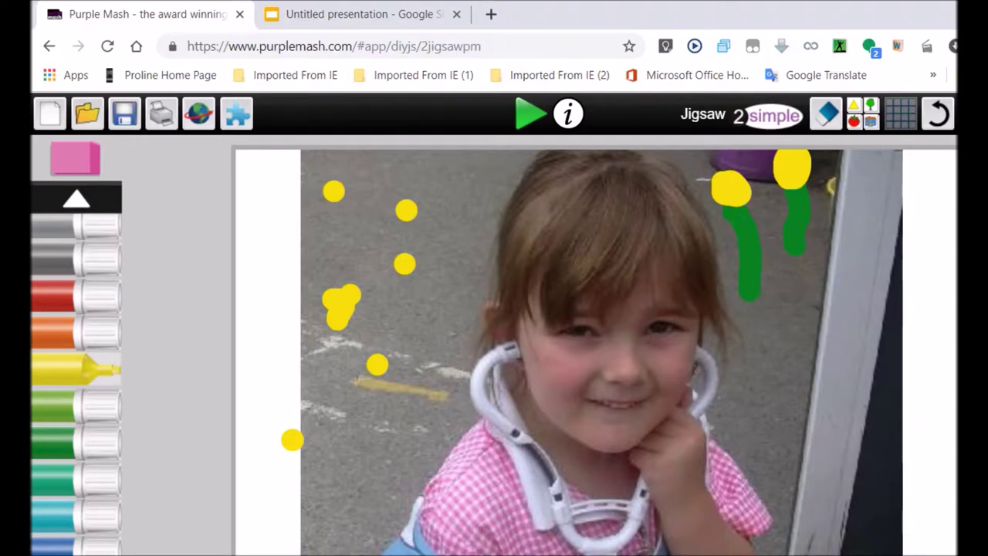
Save the jigsaw in My Work as Flower and exit the puzzle editor.
click(938, 113)
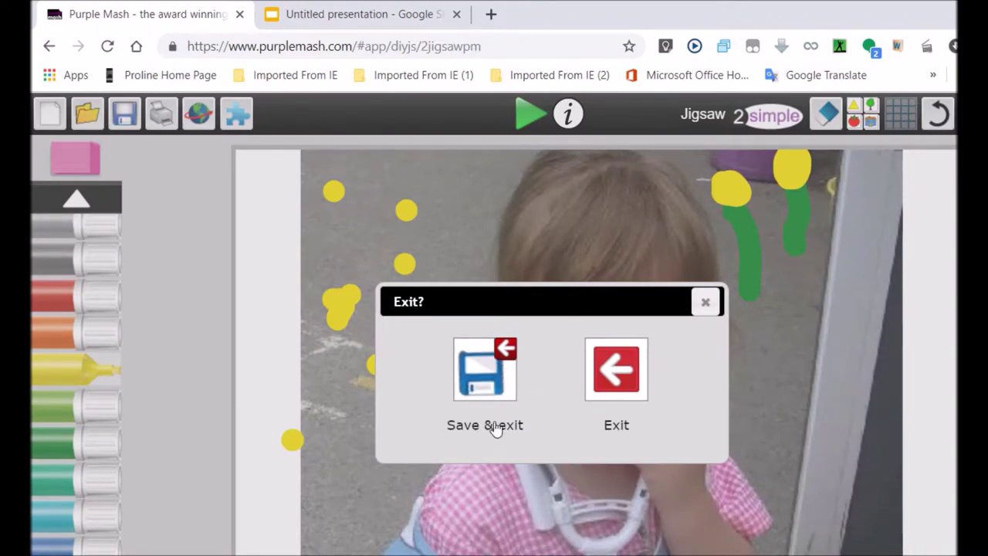
click(490, 384)
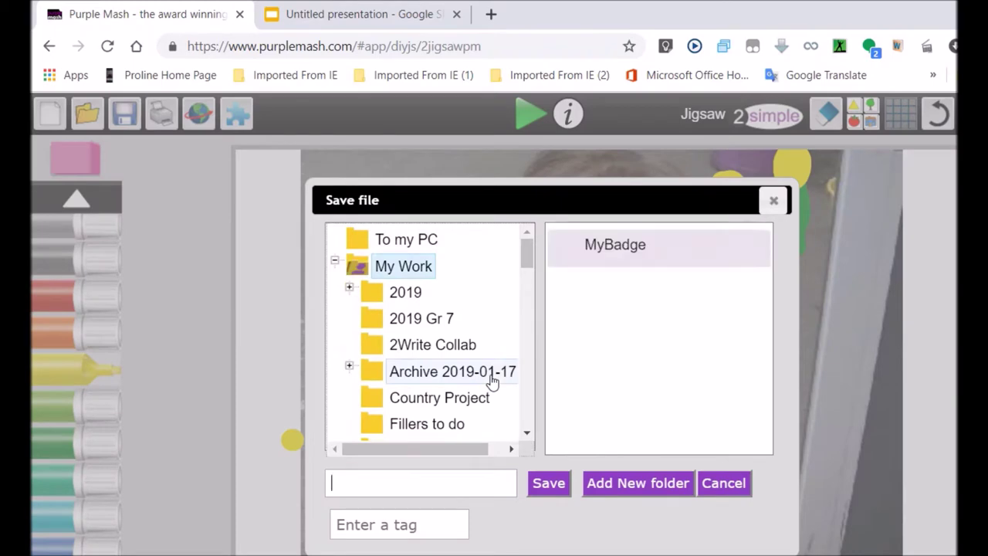
click(404, 268)
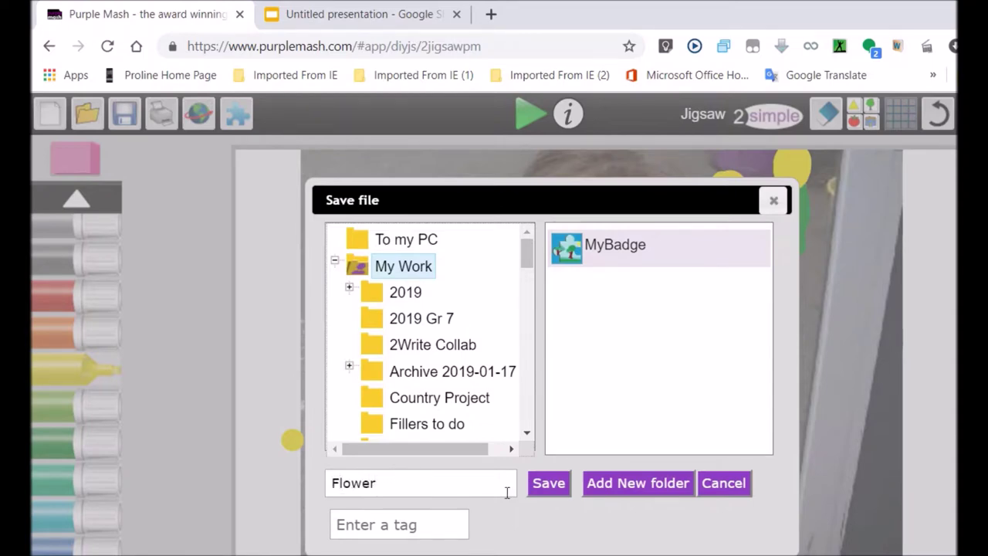
click(563, 485)
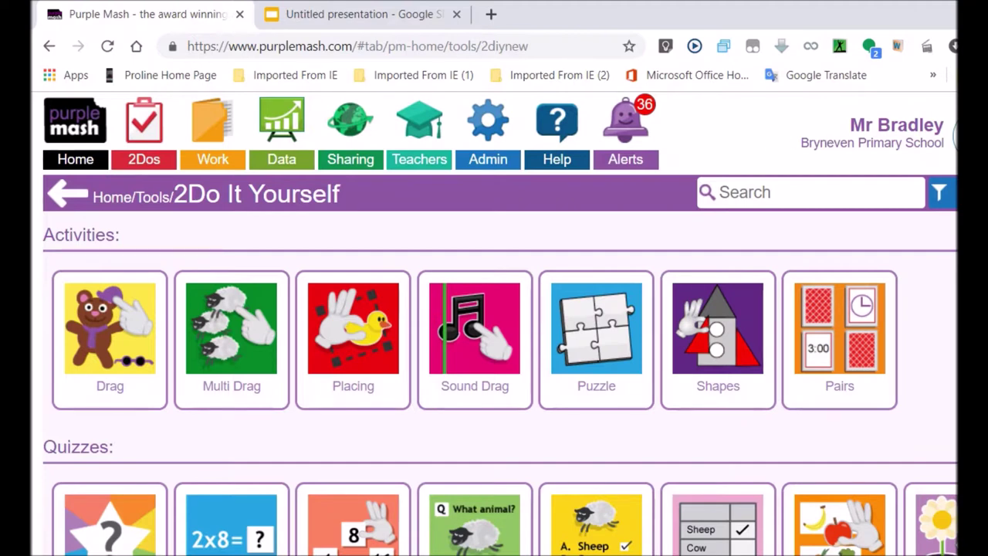
mouse_move(747, 306)
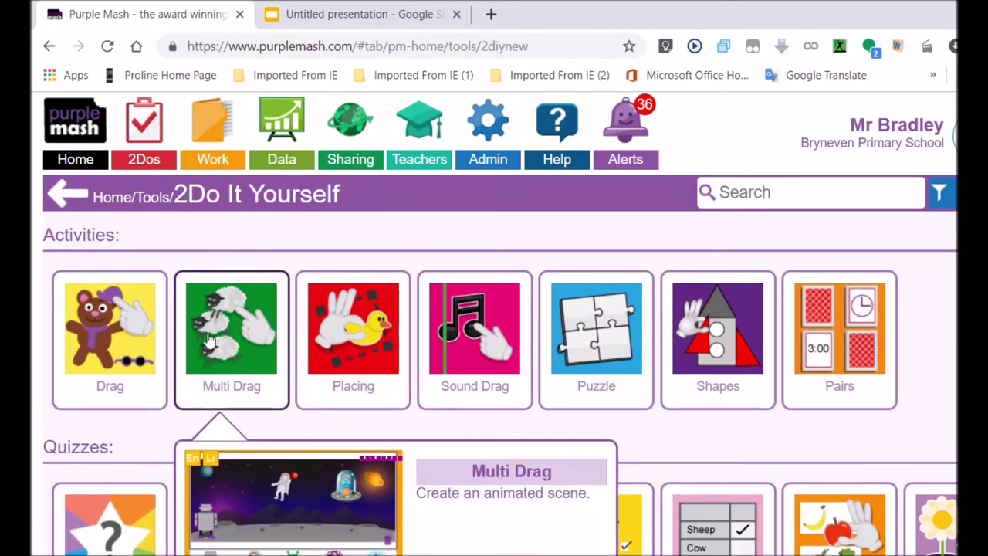
mouse_move(317, 306)
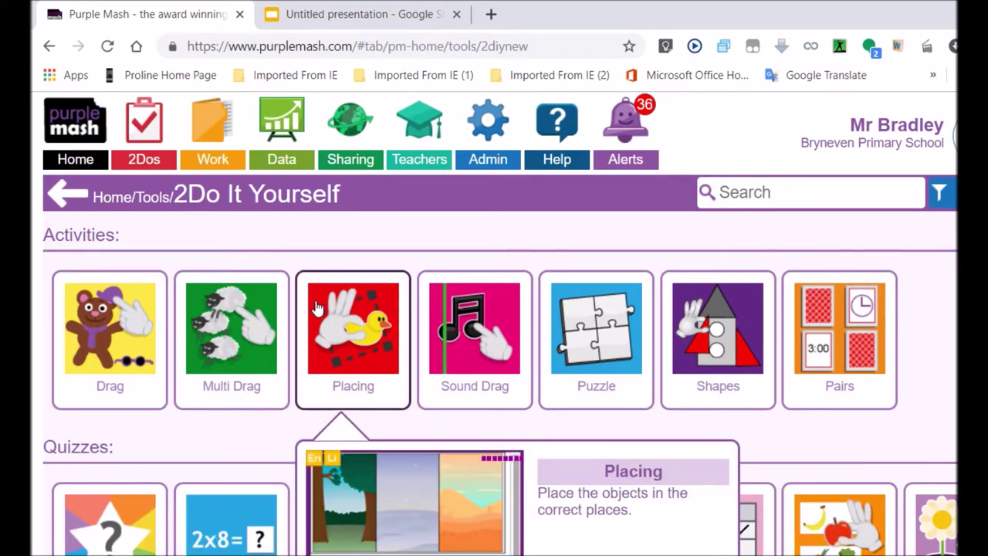
mouse_move(443, 304)
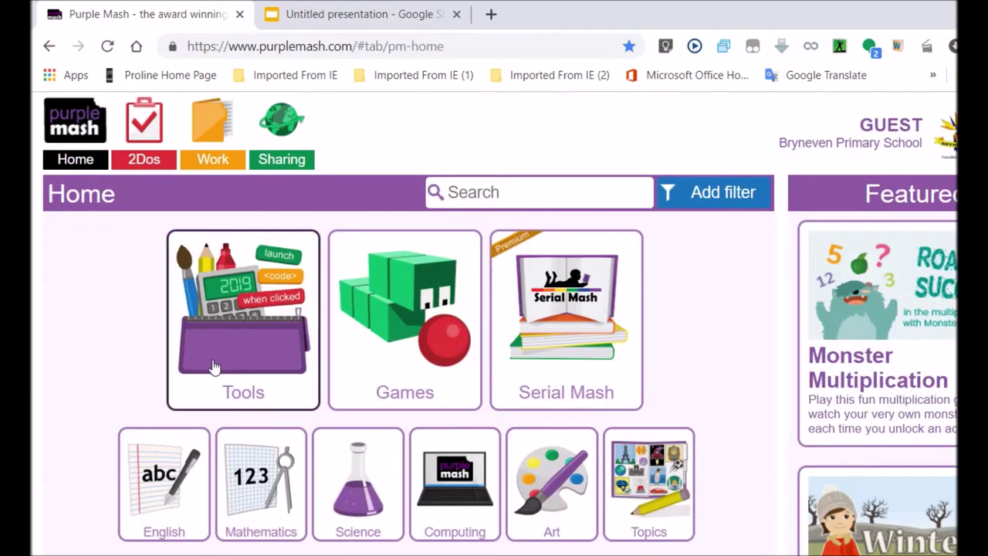
In the guest account, go to Tools and open the 2Do It Yourself activities under Quiz and Game Creation.
click(216, 367)
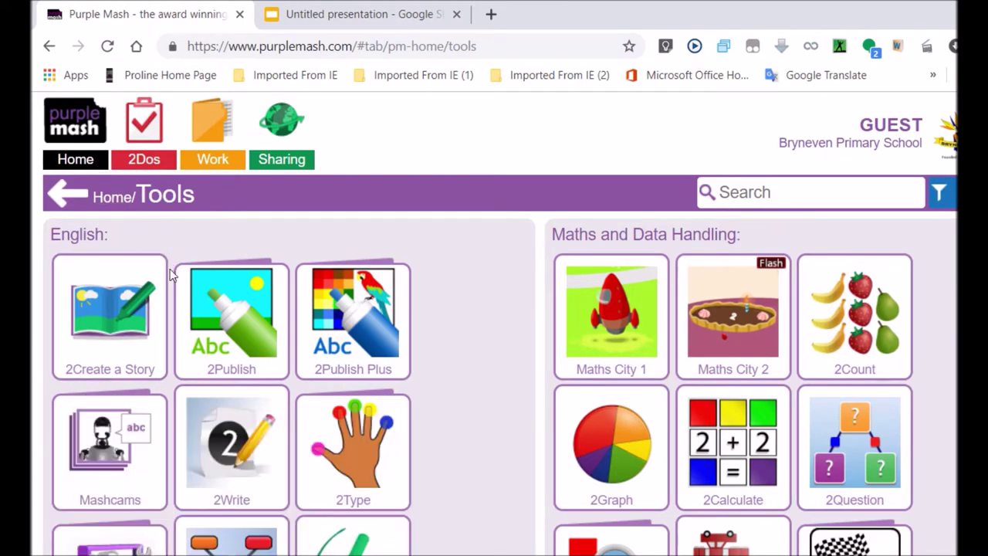
mouse_move(314, 315)
scroll(308, 315, down, 5)
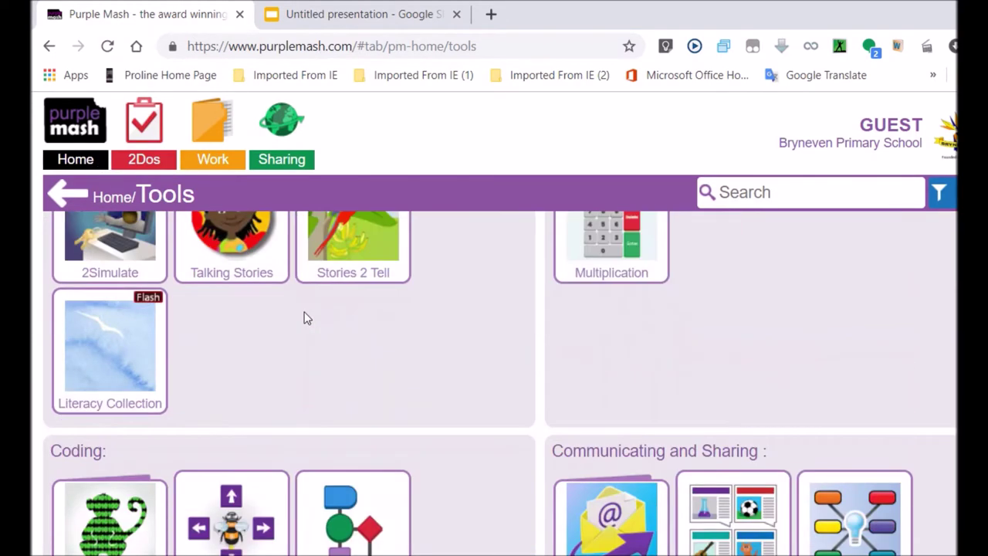
scroll(308, 326, down, 6)
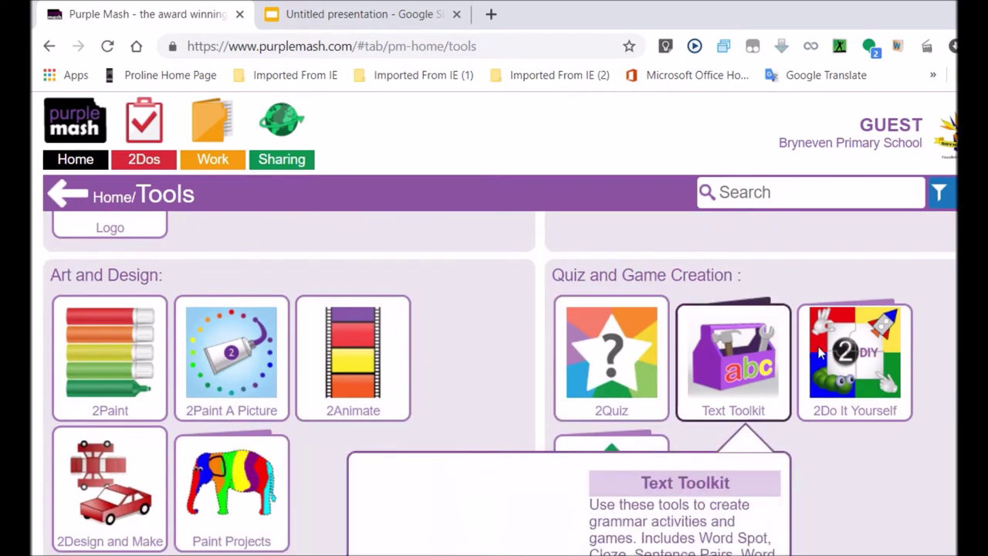
mouse_move(852, 363)
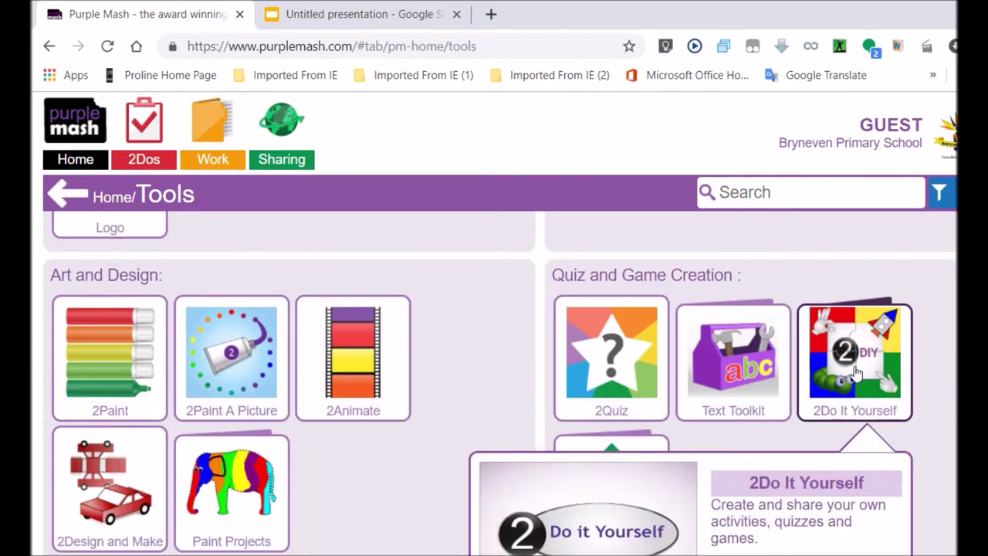
click(854, 372)
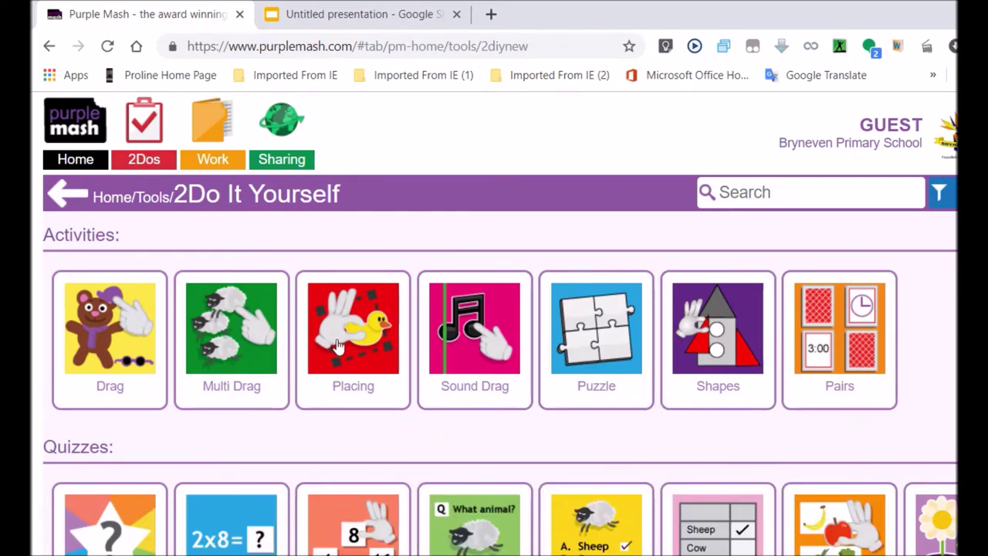
Create a six-piece jigsaw puzzle and fill it with the airplane line drawing from the jigsaw backgrounds.
click(602, 342)
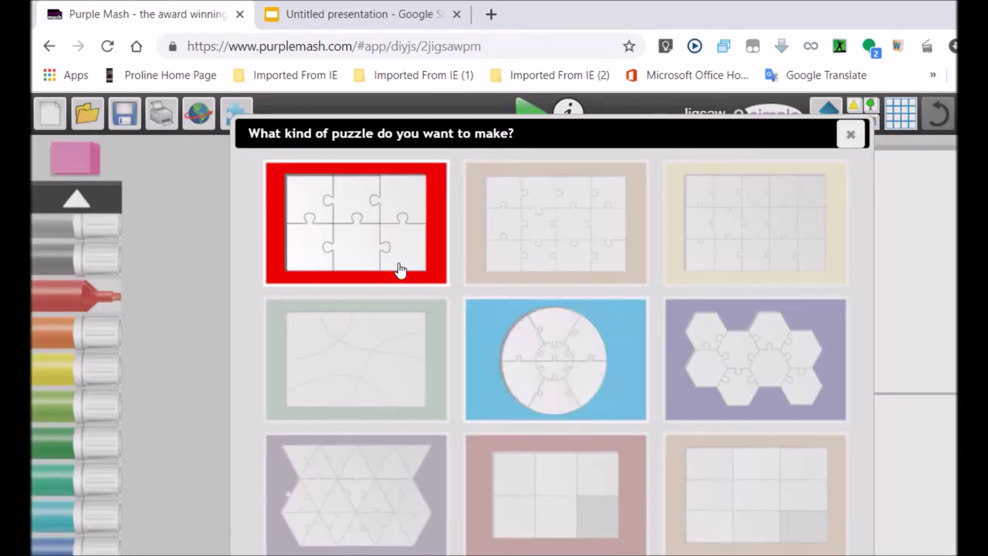
click(362, 232)
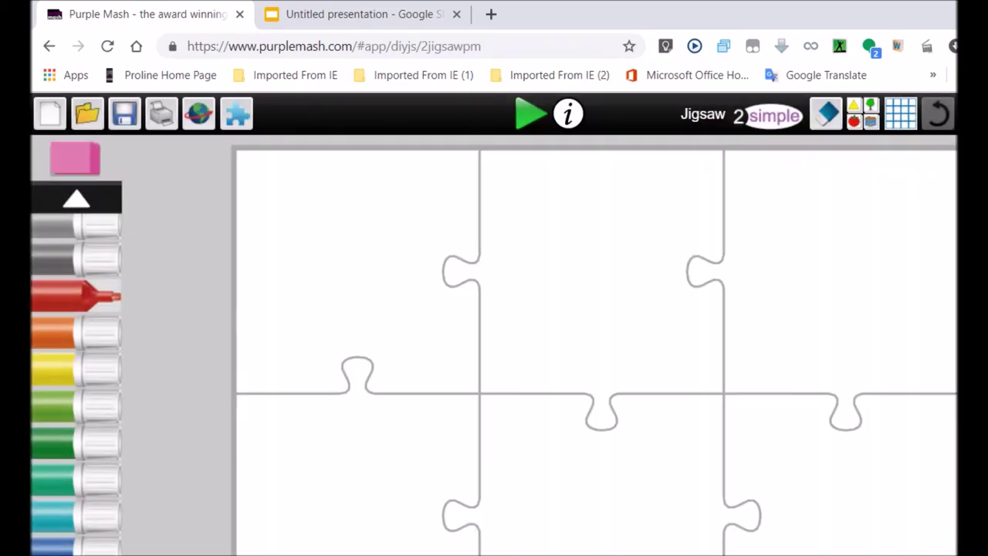
click(863, 122)
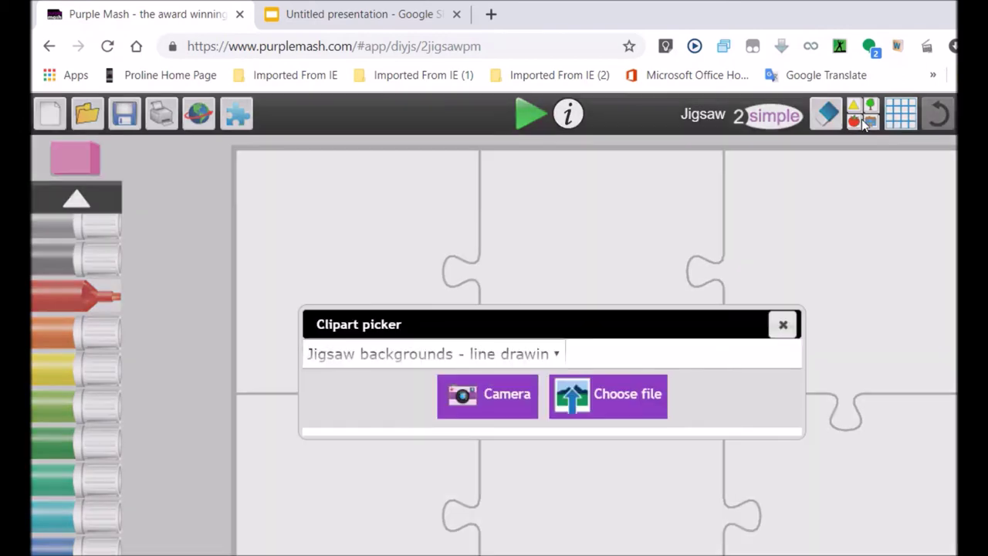
click(685, 309)
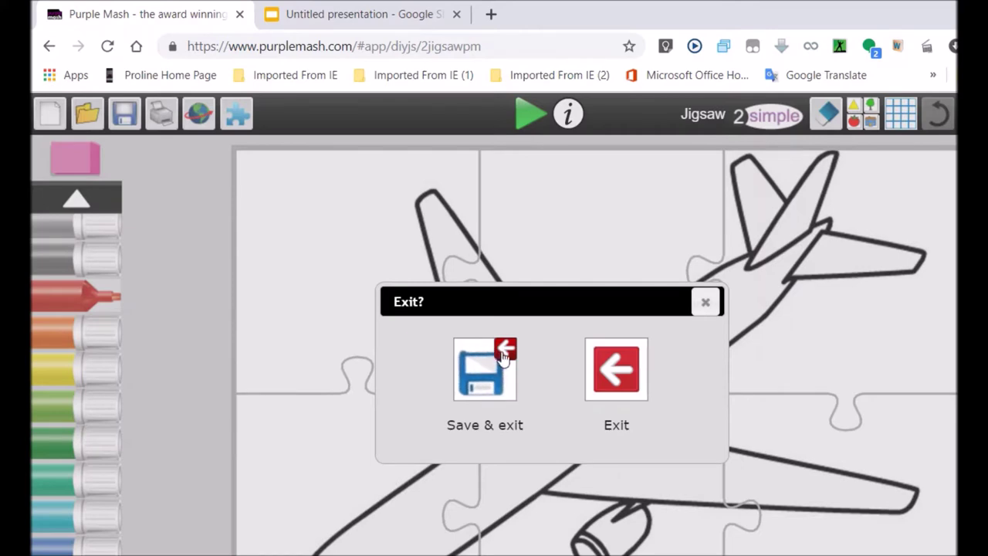
Try to save and exit the jigsaw by choosing class Gr 1D and a pupil's name and entering the picture password.
click(477, 388)
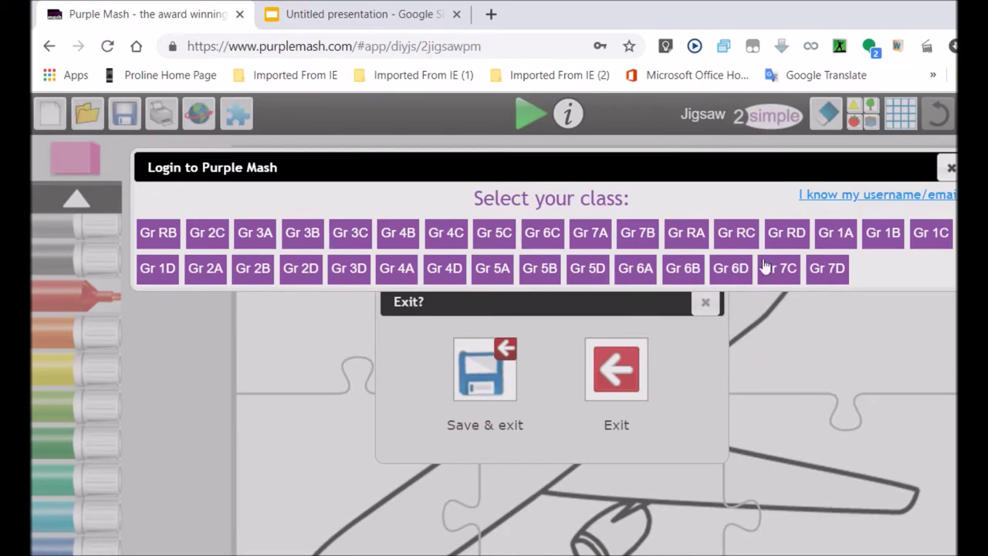
click(163, 281)
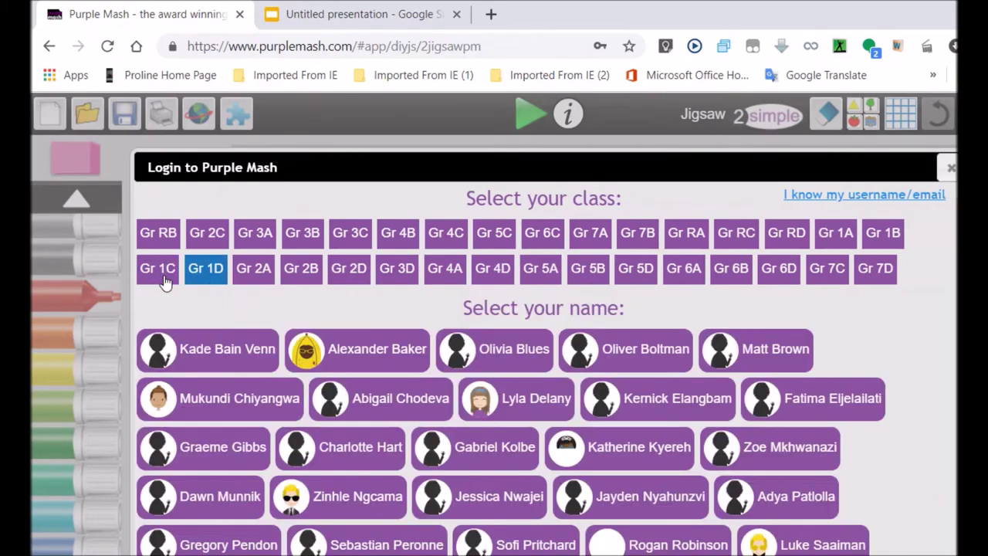
click(652, 352)
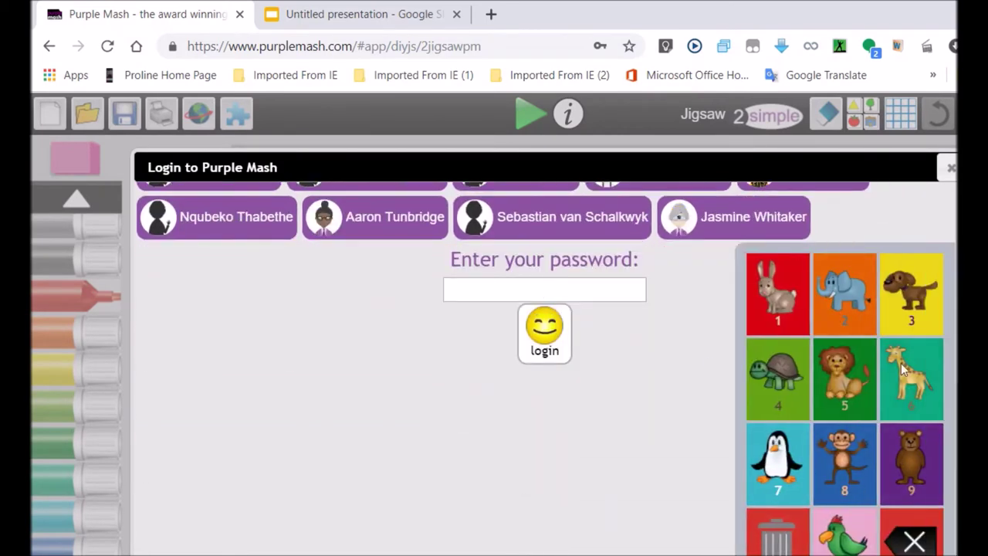
click(541, 291)
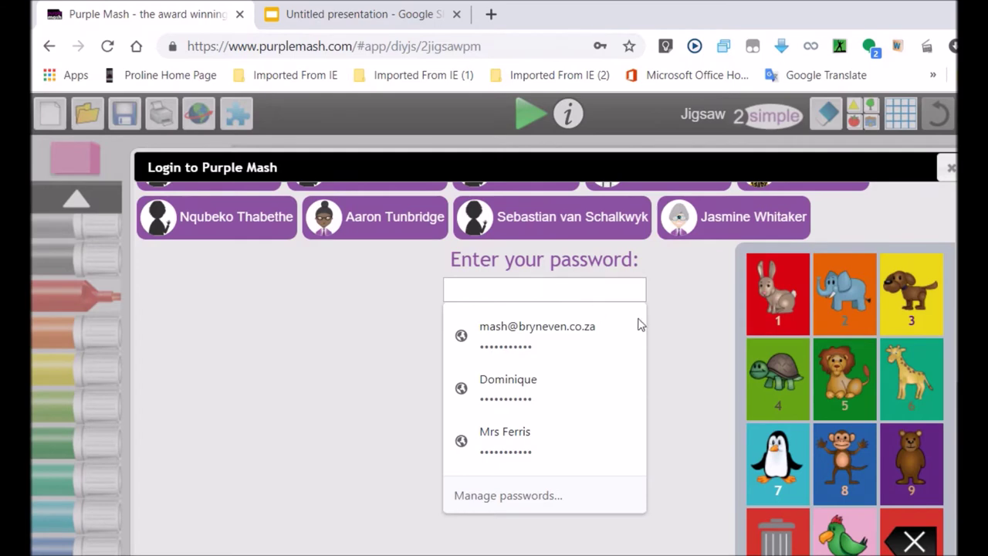
click(411, 325)
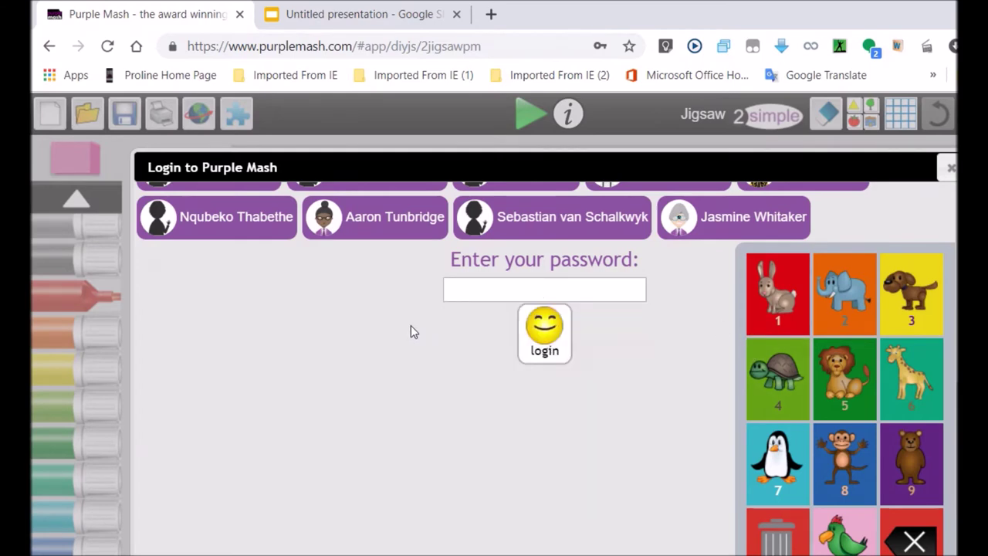
click(845, 305)
click(910, 305)
Cancel the login and exit the airplane jigsaw without saving, returning to the 2Do It Yourself activities.
click(950, 168)
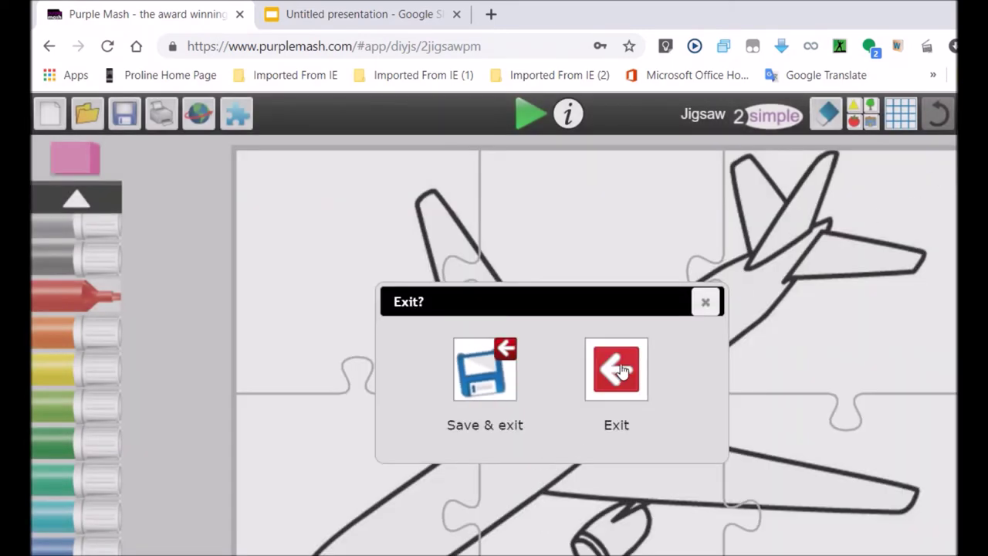
click(480, 369)
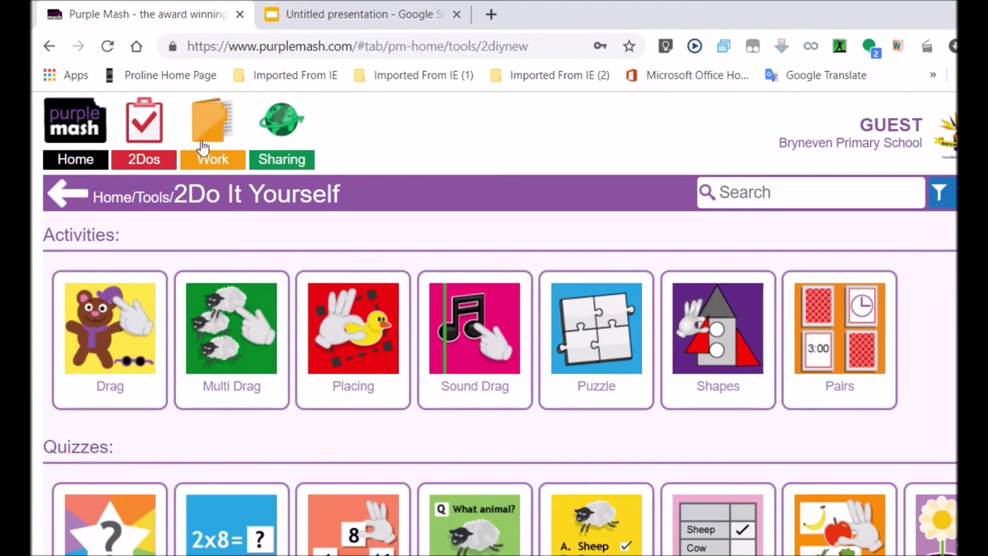